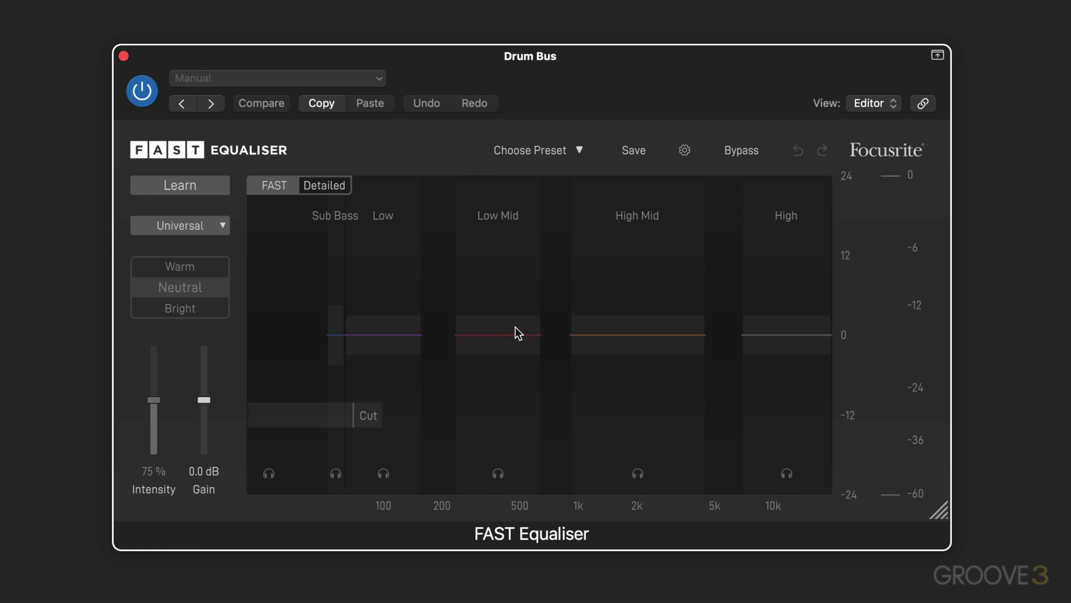
- Toggle the EQ display between node curve and labelled band blocks, ending on band blocks
{"action": "left_click", "coordinate": [329, 188]}
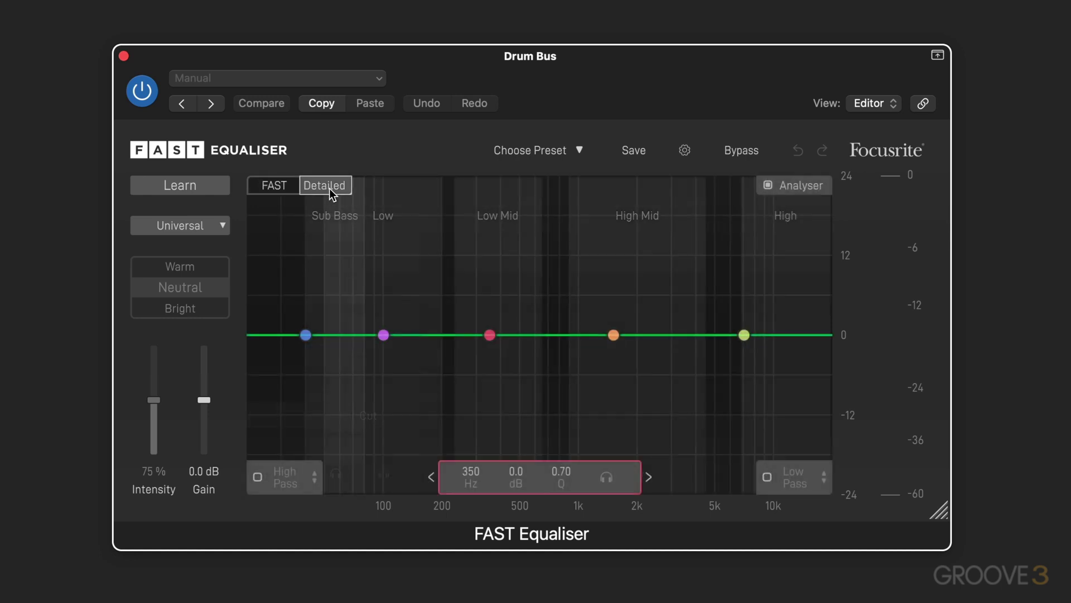
{"action": "left_click", "coordinate": [270, 186]}
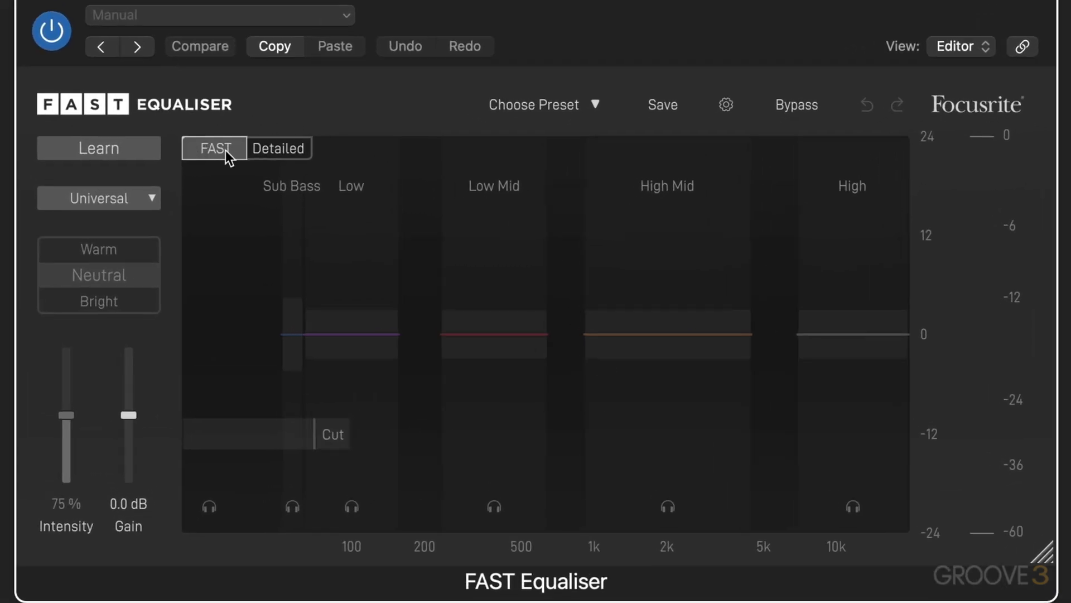
{"action": "left_click", "coordinate": [281, 149]}
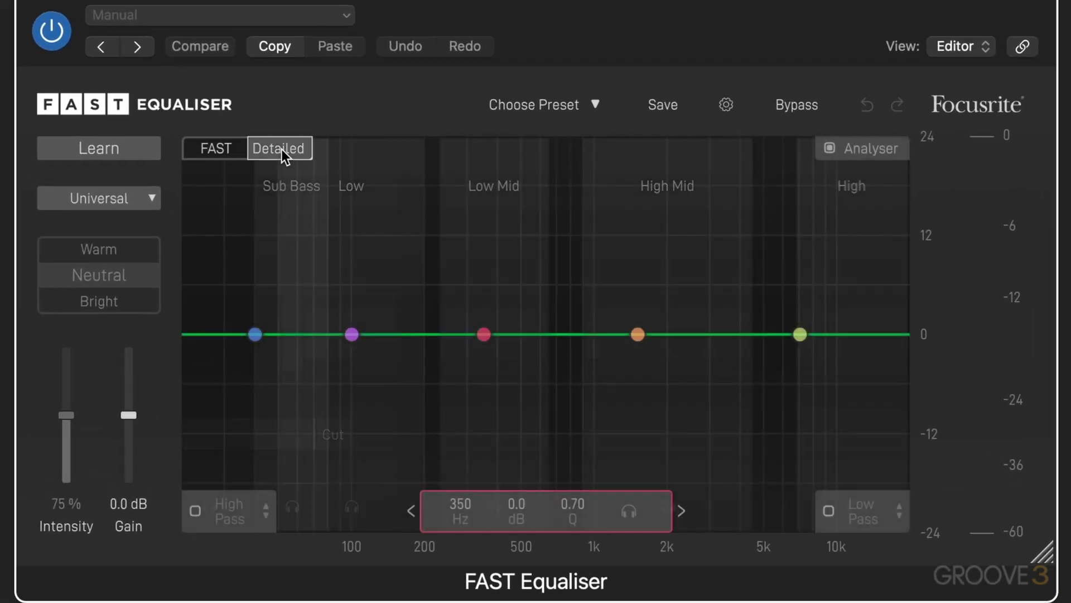
{"action": "left_click", "coordinate": [215, 154]}
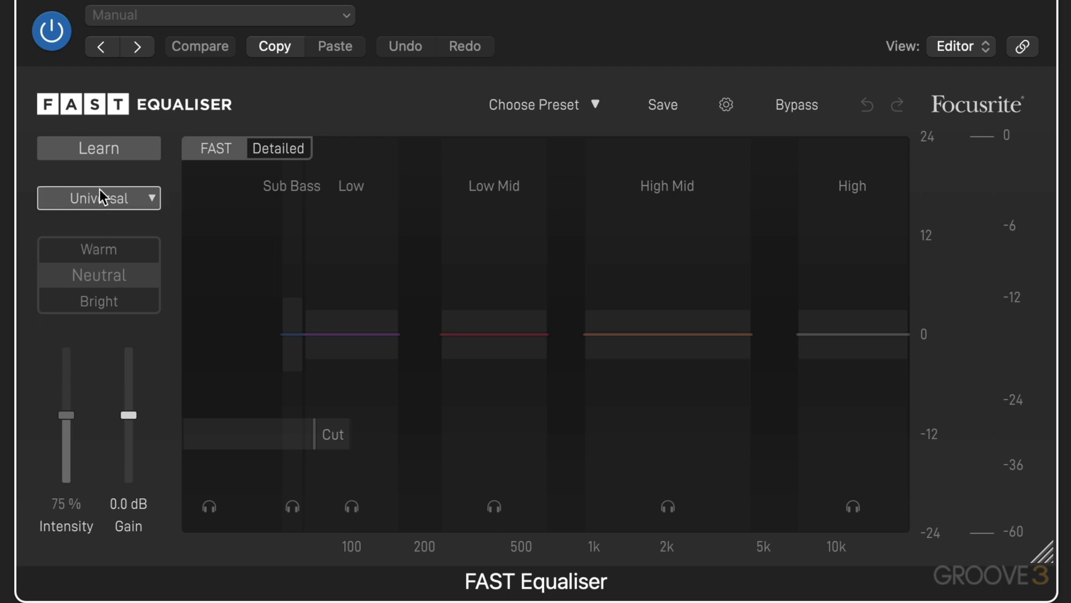
- Select the Drums instrument profile and cycle the plug-in power off and back on
{"action": "left_click", "coordinate": [112, 198]}
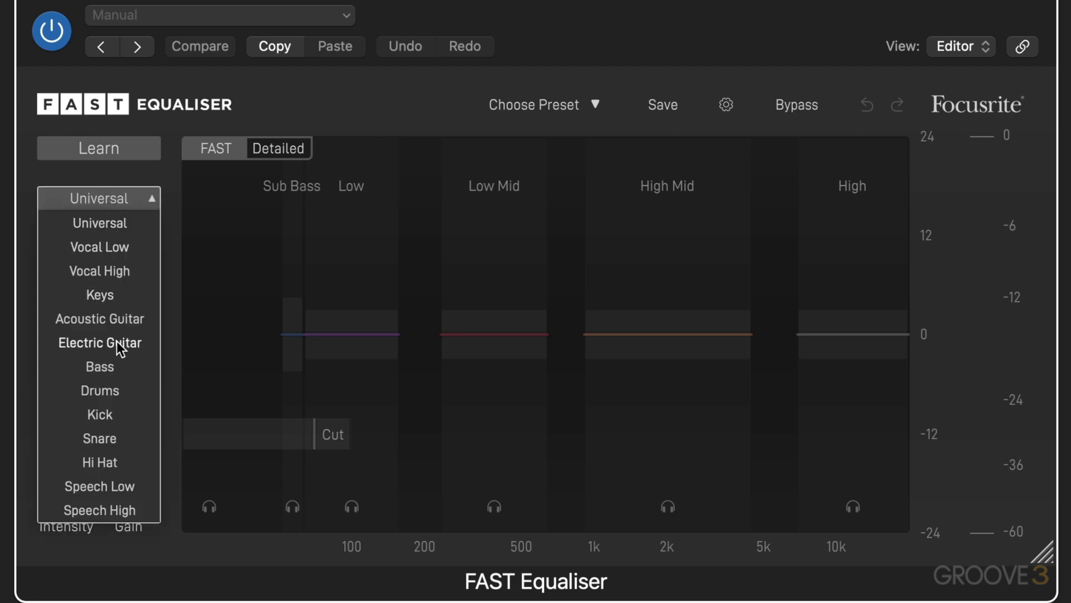
{"action": "left_click", "coordinate": [109, 389]}
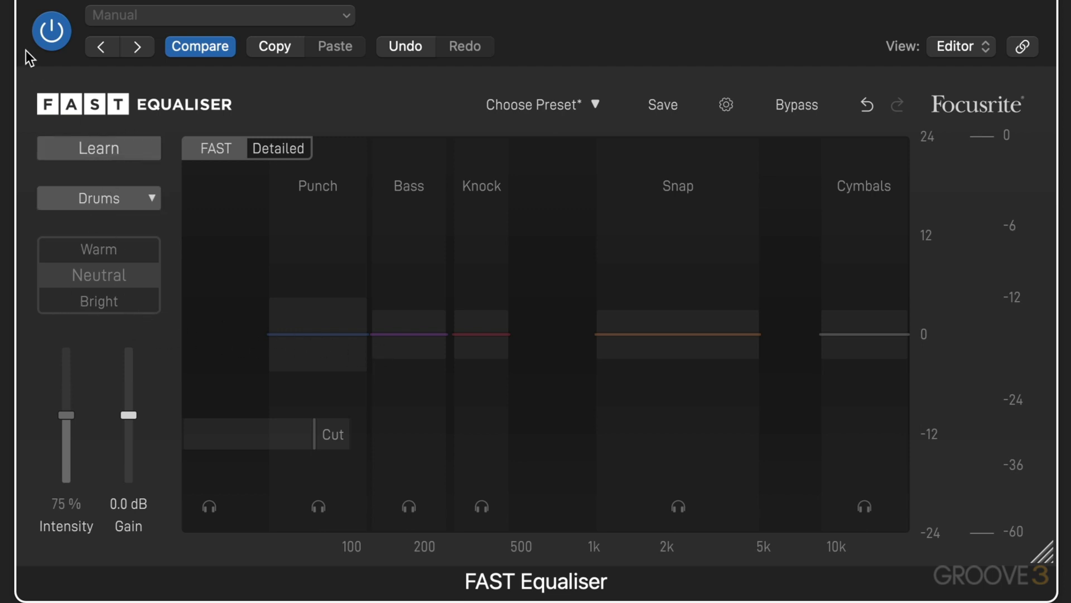
{"action": "left_click", "coordinate": [51, 42]}
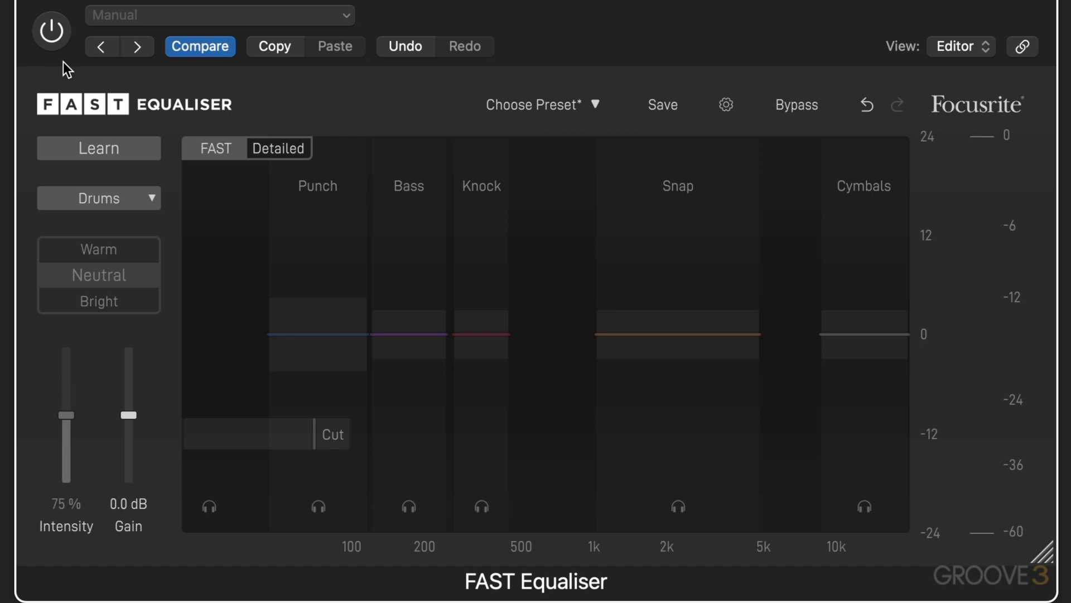
{"action": "left_click", "coordinate": [56, 38]}
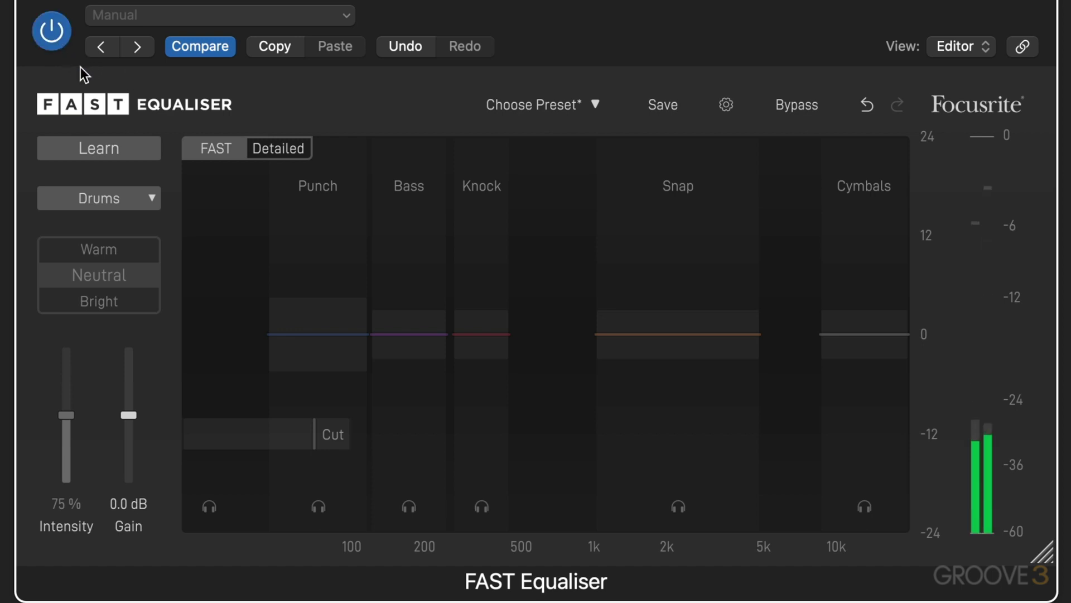
- Learn an EQ curve from the drum bus audio and raise Intensity to 94%
{"action": "left_click", "coordinate": [105, 149]}
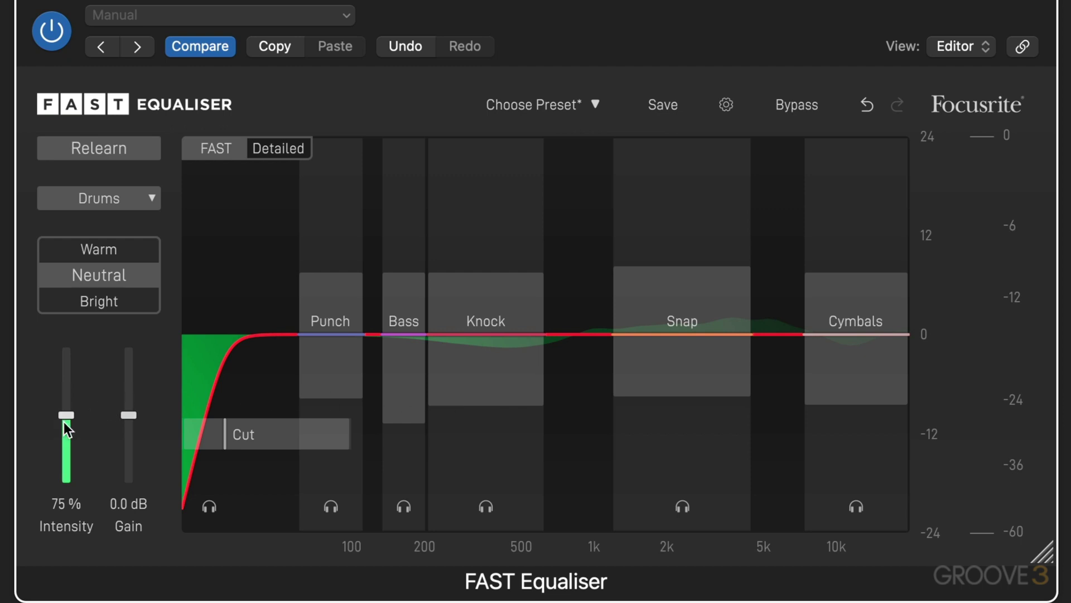
{"action": "mouse_move", "coordinate": [73, 415]}
{"action": "left_mouse_down"}
{"action": "mouse_move", "coordinate": [71, 341]}
{"action": "mouse_move", "coordinate": [59, 487]}
{"action": "mouse_move", "coordinate": [64, 396]}
{"action": "left_mouse_up"}
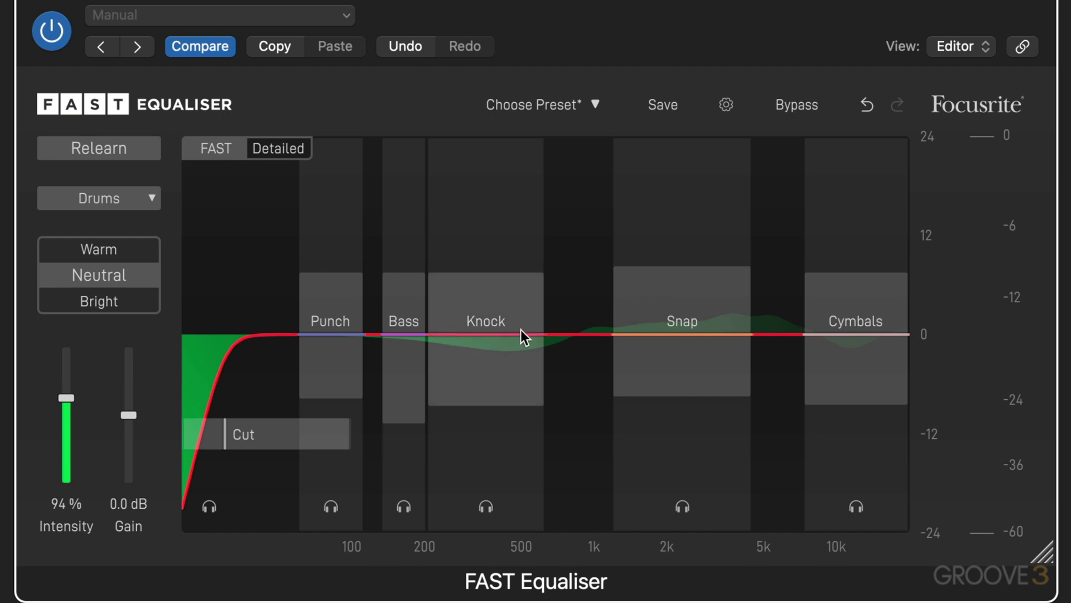
- Set Intensity to 150%, apply the Warm style, and boost Bass by about 8 dB
{"action": "left_click_drag", "start_coordinate": [67, 398], "coordinate": [67, 329]}
{"action": "left_click", "coordinate": [96, 254]}
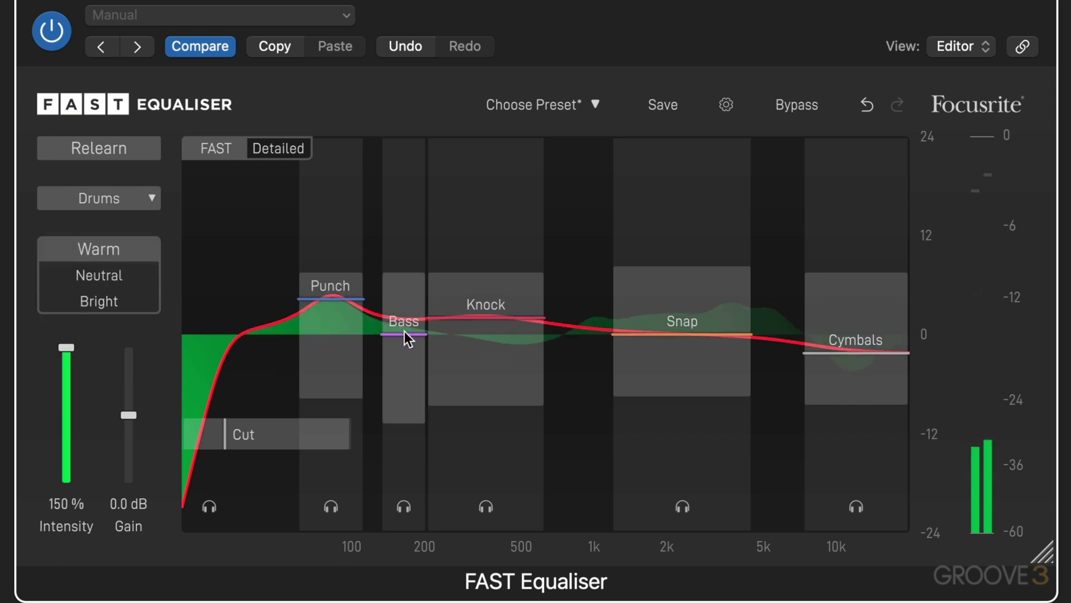
{"action": "left_click_drag", "start_coordinate": [404, 330], "coordinate": [480, 344]}
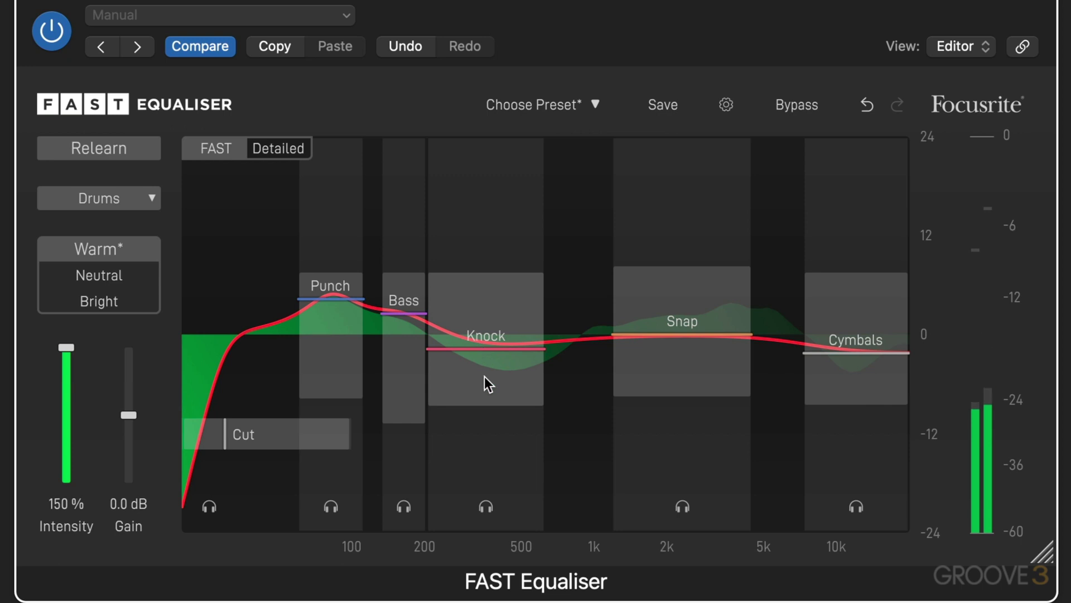
- Cut Knock to about -7 dB, boost Snap to about +6 dB, and lift Cymbals slightly
{"action": "left_click", "coordinate": [486, 506]}
{"action": "mouse_move", "coordinate": [493, 346]}
{"action": "left_mouse_down"}
{"action": "mouse_move", "coordinate": [489, 427]}
{"action": "mouse_move", "coordinate": [489, 274]}
{"action": "mouse_move", "coordinate": [484, 351]}
{"action": "left_mouse_up"}
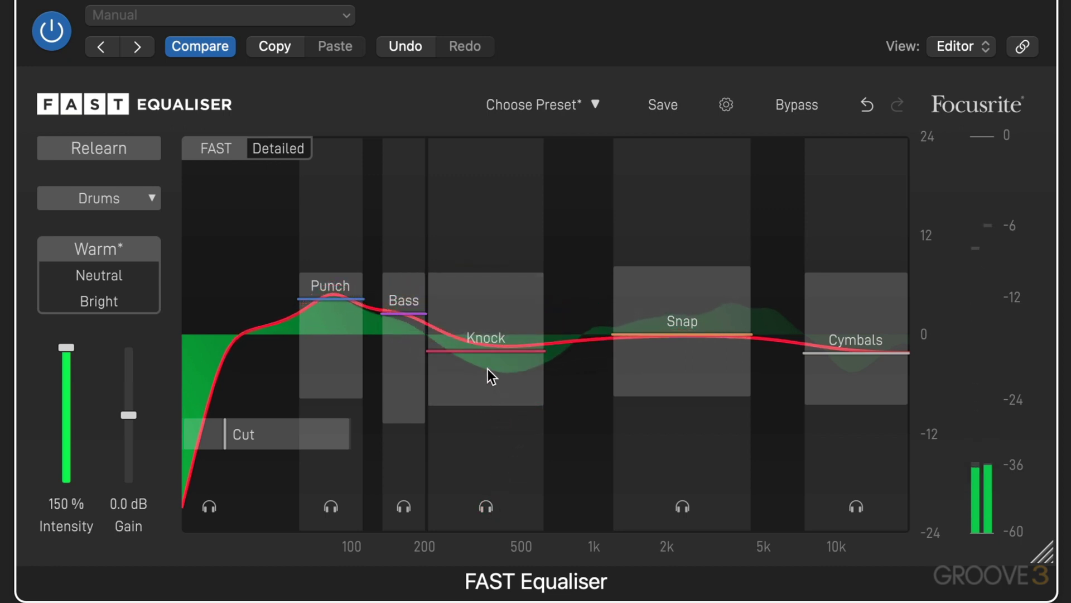
{"action": "left_click", "coordinate": [686, 333]}
{"action": "left_click_drag", "start_coordinate": [682, 332], "coordinate": [679, 303]}
{"action": "left_click_drag", "start_coordinate": [863, 350], "coordinate": [858, 319]}
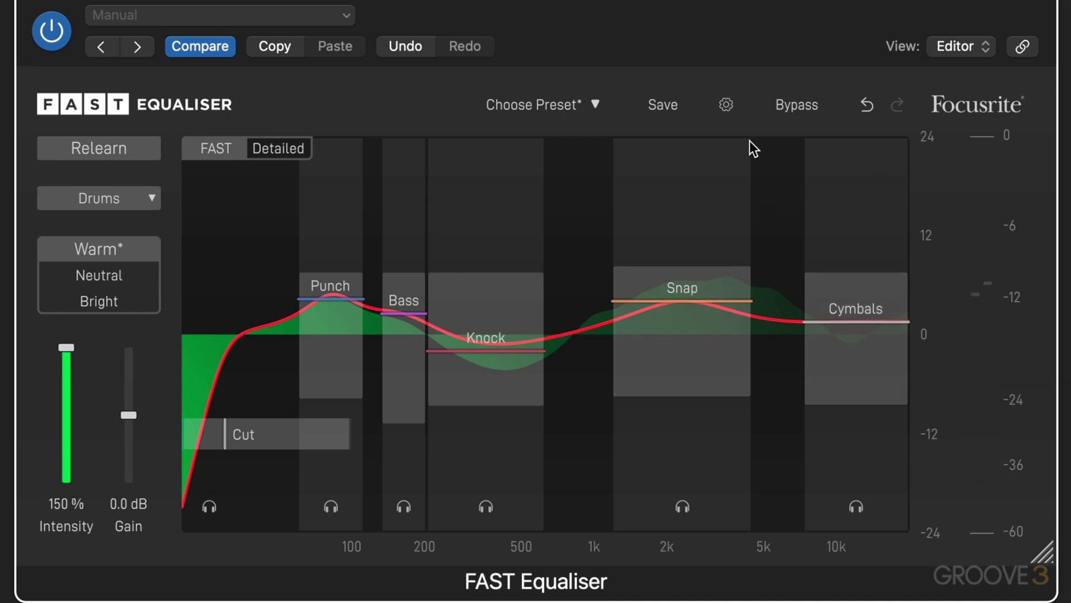
- With Solo on Touch temporarily enabled, pull the Bass band down to about 0 dB
{"action": "left_click", "coordinate": [726, 105]}
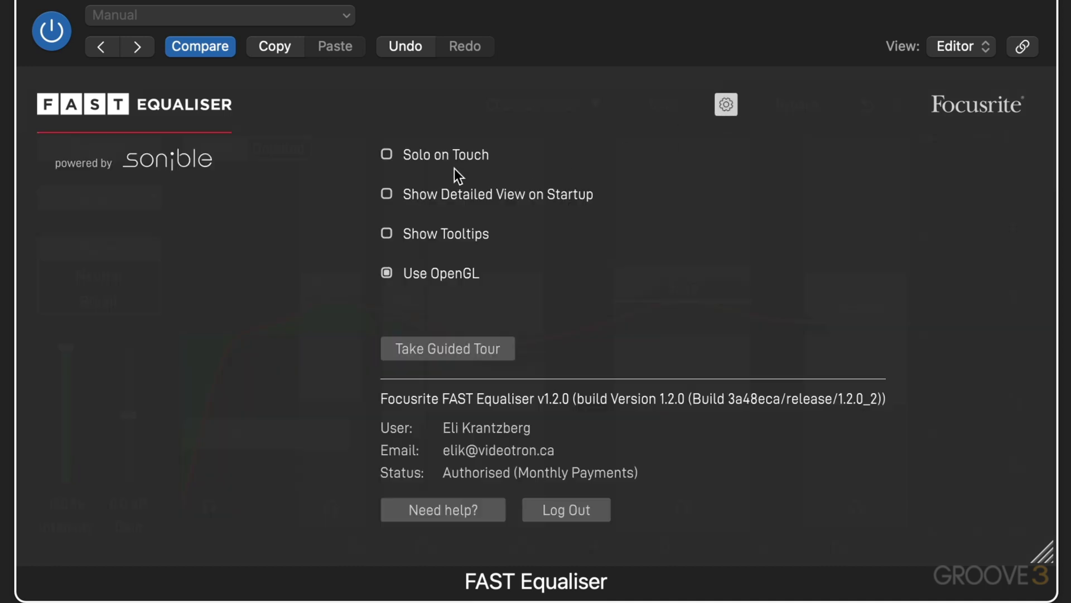
{"action": "left_click", "coordinate": [386, 154]}
{"action": "left_click", "coordinate": [725, 106]}
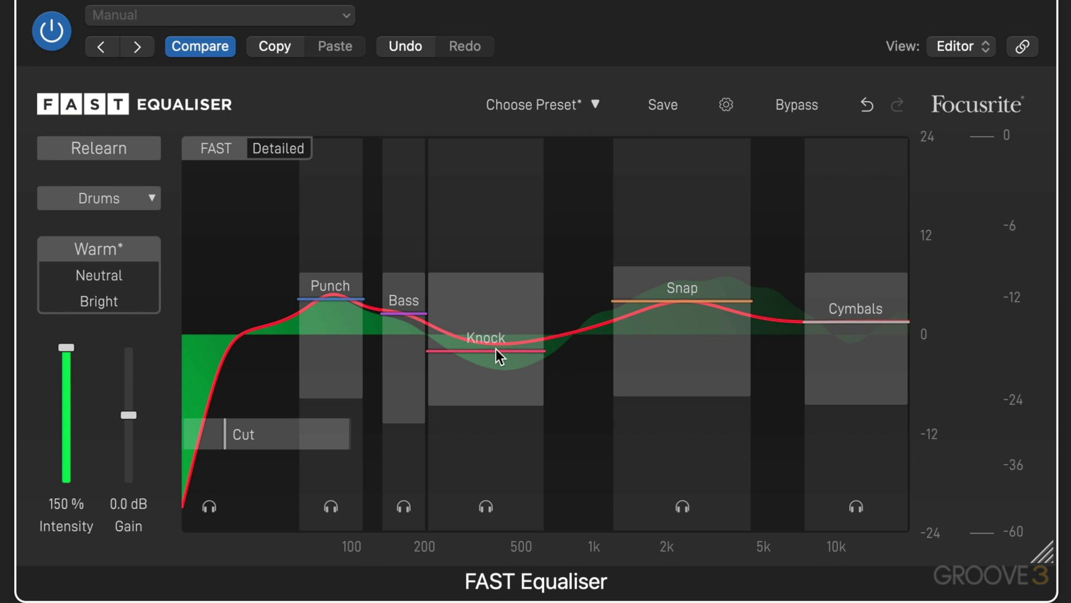
{"action": "mouse_move", "coordinate": [405, 313]}
{"action": "left_mouse_down"}
{"action": "mouse_move", "coordinate": [404, 390]}
{"action": "mouse_move", "coordinate": [406, 278]}
{"action": "mouse_move", "coordinate": [403, 322]}
{"action": "left_mouse_up"}
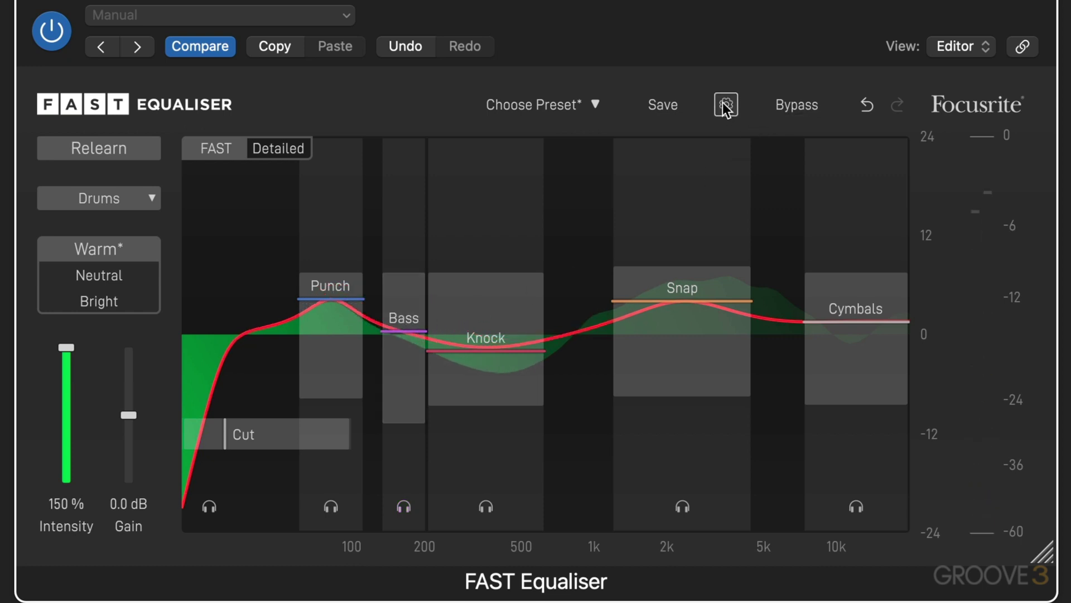
{"action": "left_click", "coordinate": [726, 104]}
{"action": "left_click", "coordinate": [387, 155]}
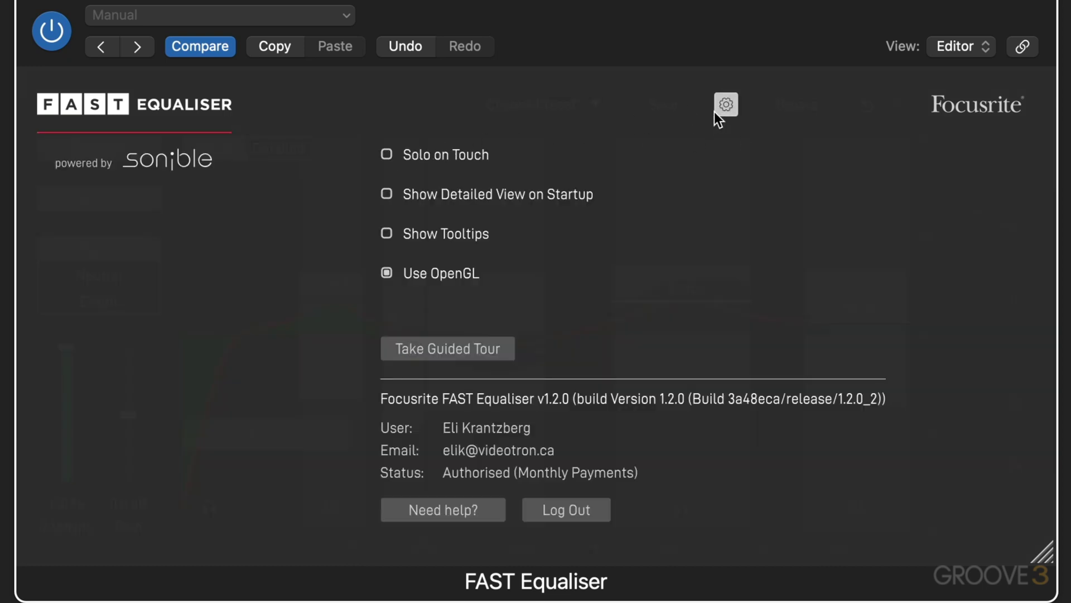
{"action": "left_click", "coordinate": [725, 105]}
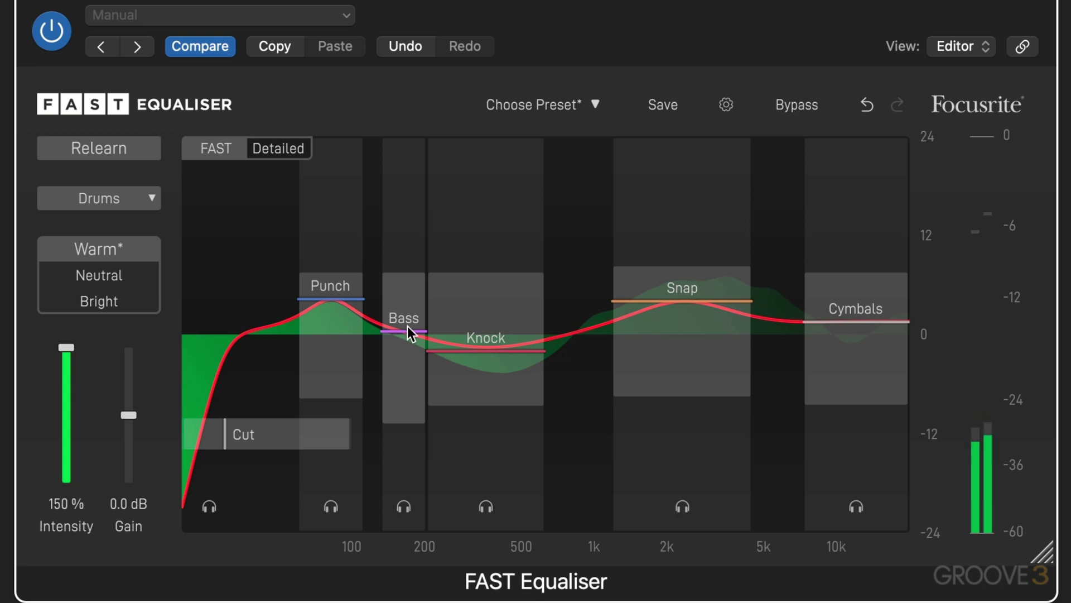
- Adjust Bass gain, reduce Punch to about +2 dB, then reset the Warm style
{"action": "left_click_drag", "start_coordinate": [407, 328], "coordinate": [396, 304]}
{"action": "left_click_drag", "start_coordinate": [329, 303], "coordinate": [332, 318]}
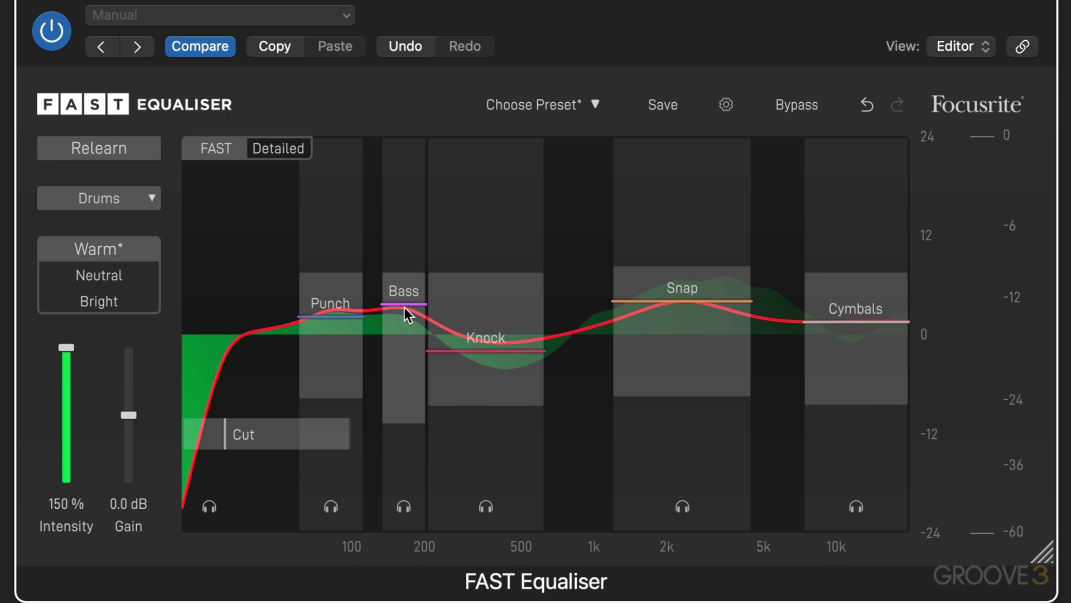
{"action": "mouse_move", "coordinate": [59, 253]}
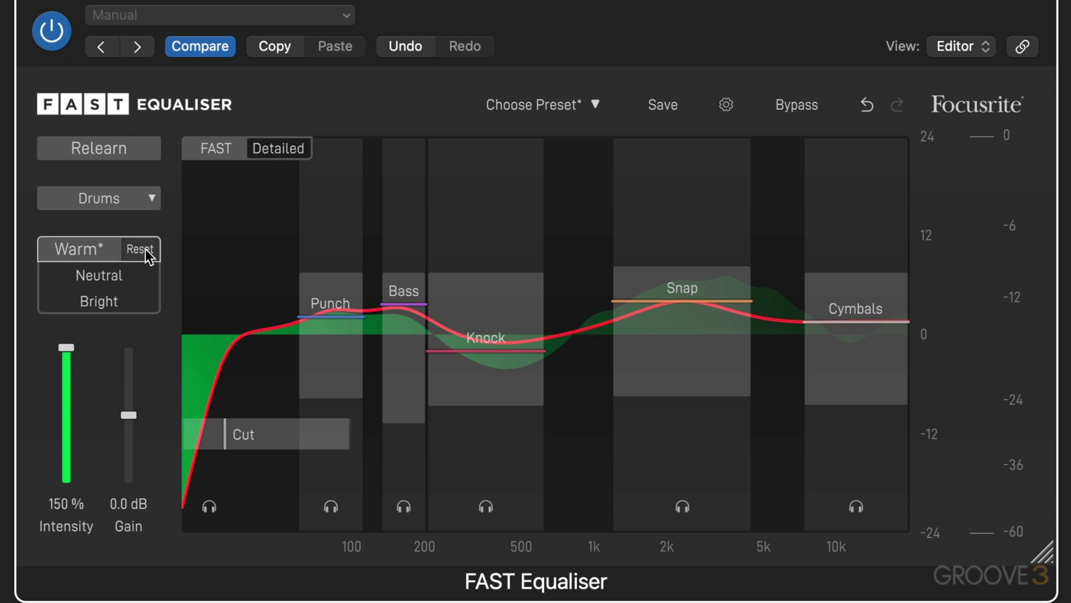
{"action": "left_click", "coordinate": [145, 249]}
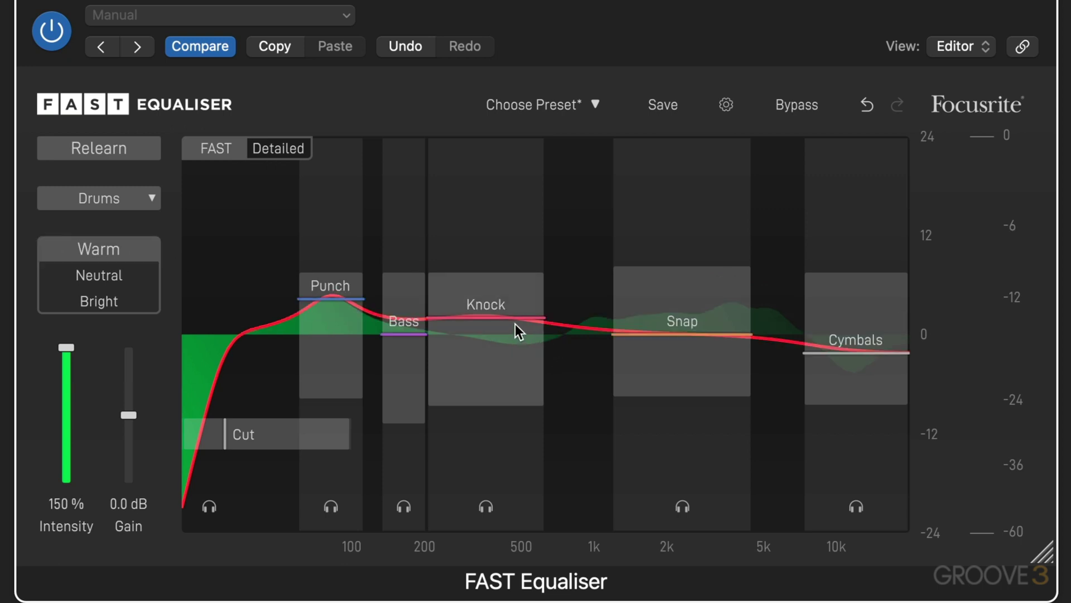
- Apply the Bright style, deepen the Knock cut, and boost Bass and Punch strongly
{"action": "left_click", "coordinate": [112, 299]}
{"action": "mouse_move", "coordinate": [488, 357]}
{"action": "left_mouse_down"}
{"action": "mouse_move", "coordinate": [489, 265]}
{"action": "mouse_move", "coordinate": [486, 377]}
{"action": "left_mouse_up"}
{"action": "left_click_drag", "start_coordinate": [405, 320], "coordinate": [380, 282]}
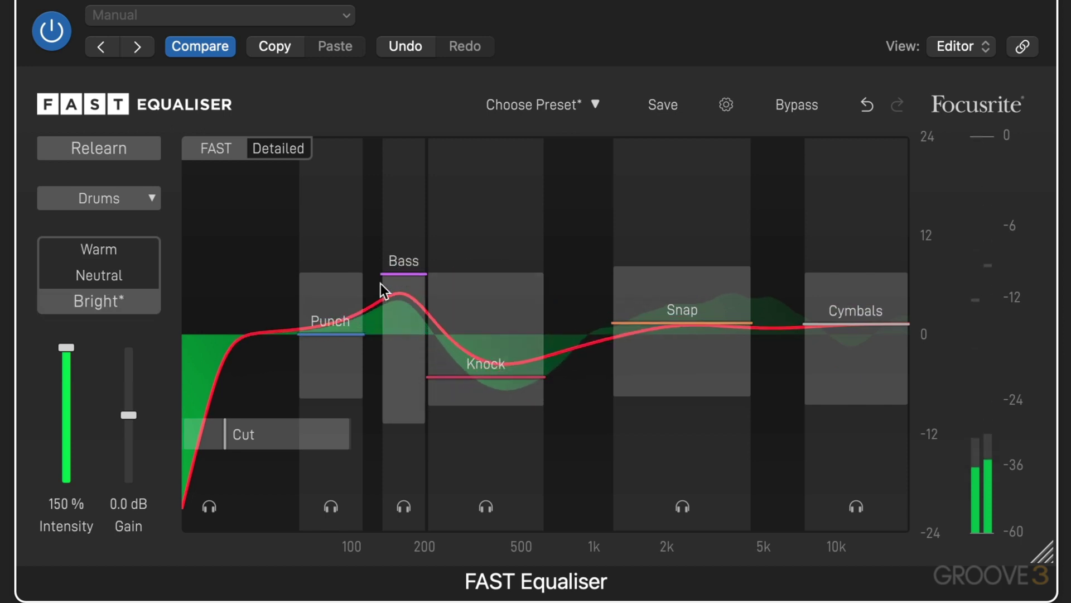
{"action": "left_click_drag", "start_coordinate": [332, 328], "coordinate": [333, 296]}
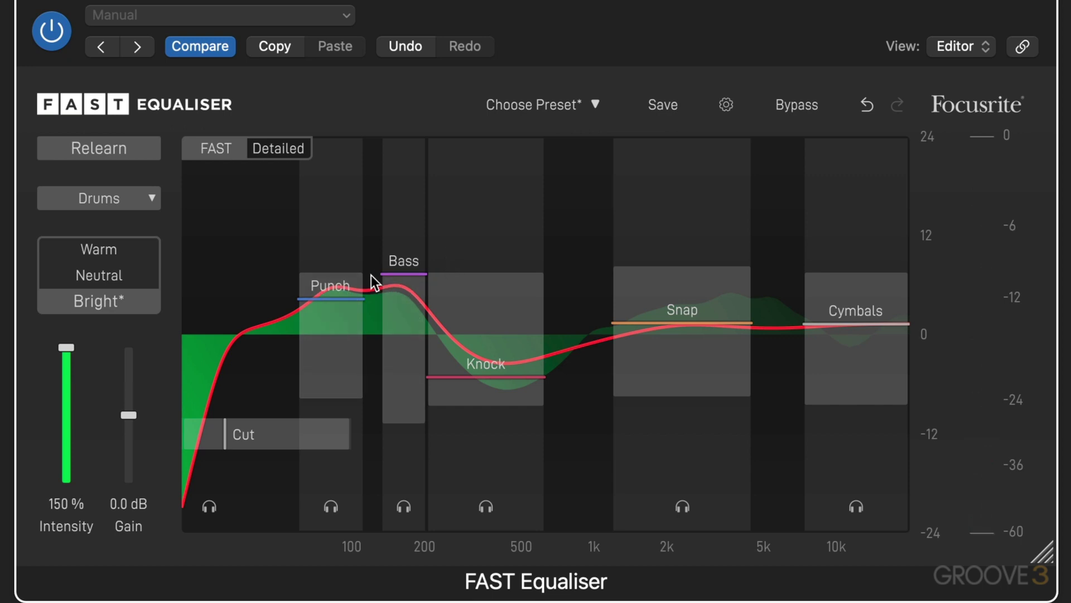
{"action": "left_click", "coordinate": [280, 153]}
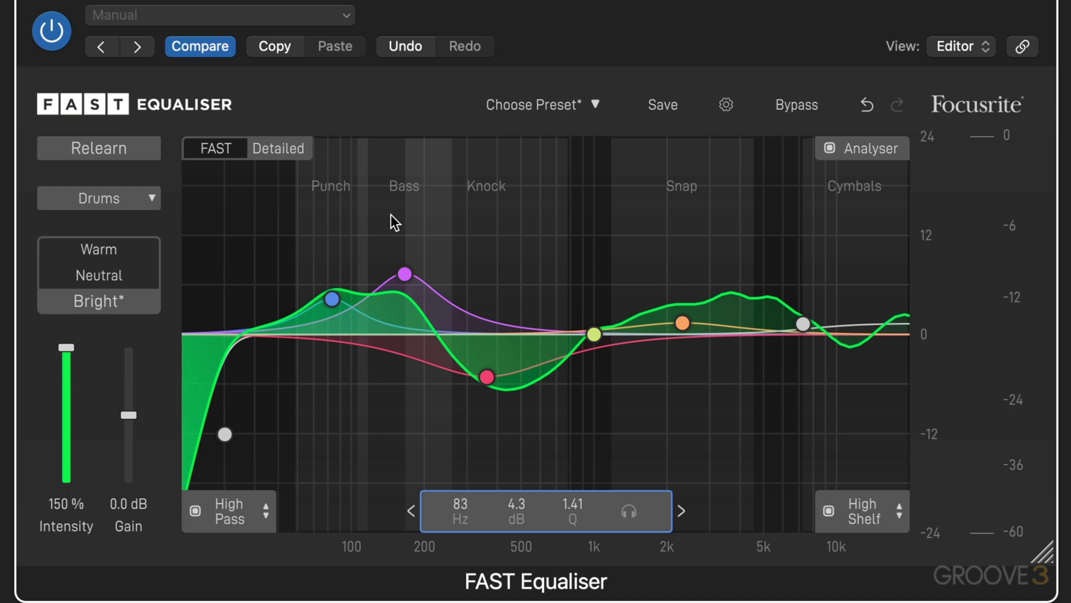
{"action": "left_click", "coordinate": [217, 147]}
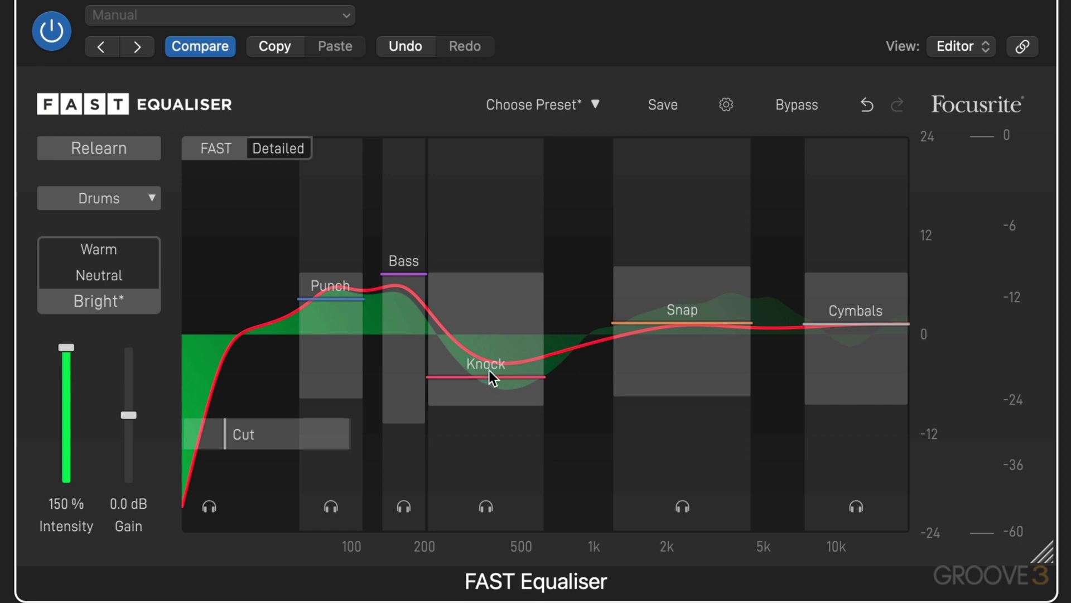
- Nudge the Knock node up in node view, then reset the Knock band's gain
{"action": "left_click", "coordinate": [300, 148]}
{"action": "left_click_drag", "start_coordinate": [519, 376], "coordinate": [527, 372]}
{"action": "left_click", "coordinate": [218, 149]}
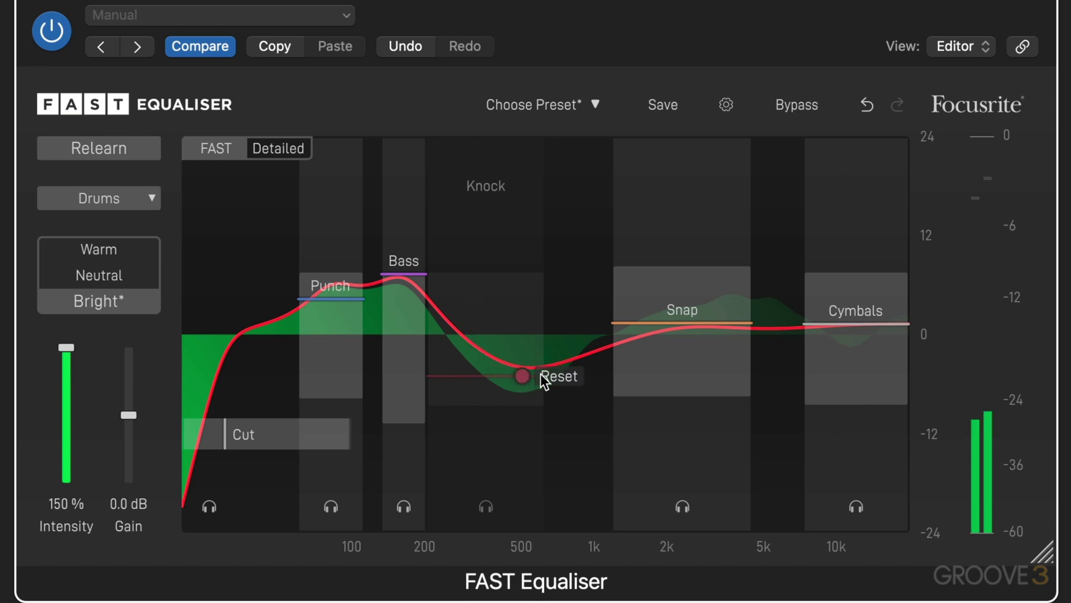
{"action": "left_click", "coordinate": [555, 375]}
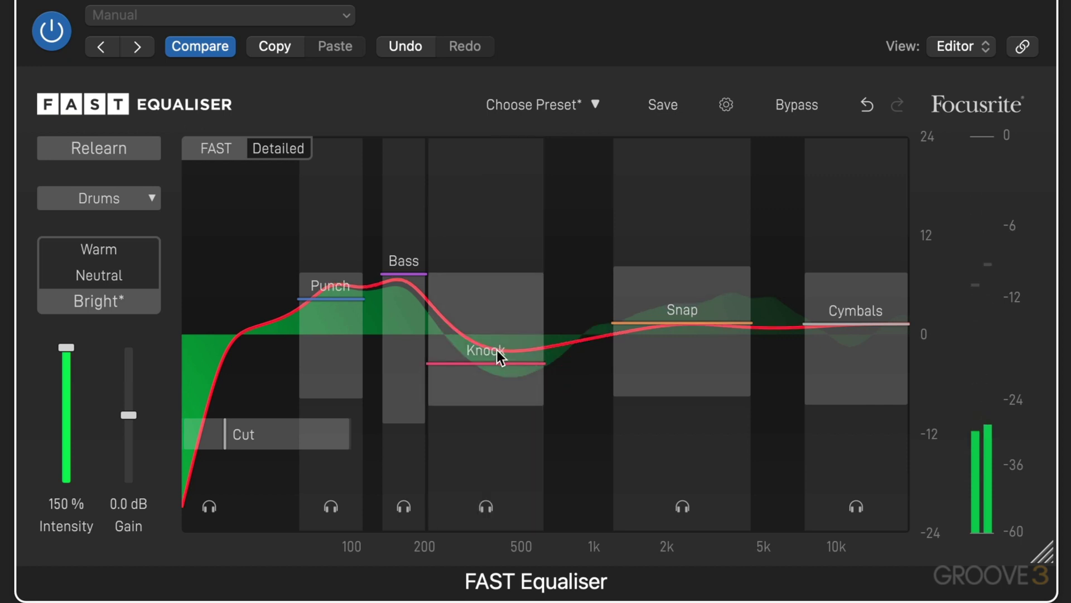